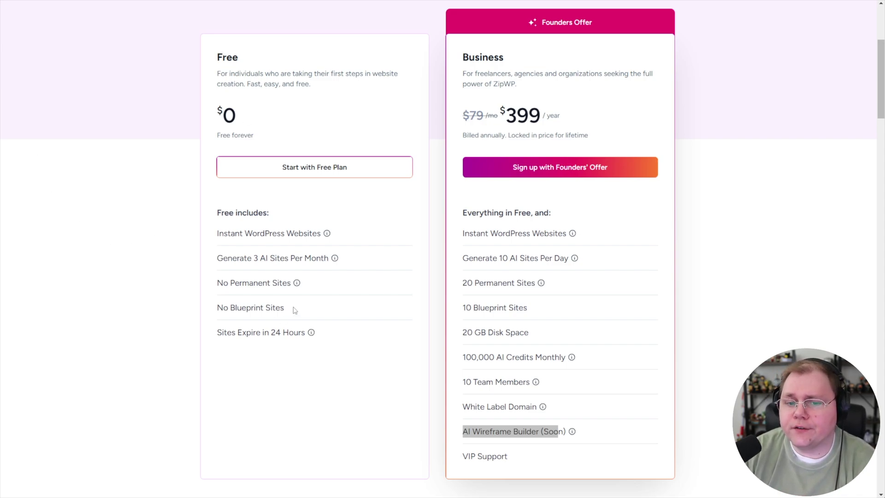
Highlight the 'No Blueprint Sites' limit on the Free plan while comparing pricing
left_click_drag(294, 310, 216, 310)
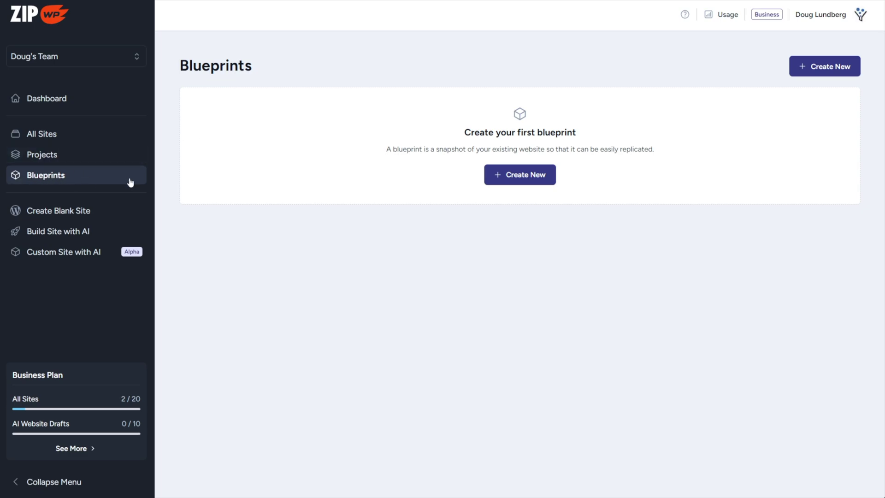
Create a blueprint from the Jedi Academy site described 'May the force be with you.' and copy its link
left_click(524, 173)
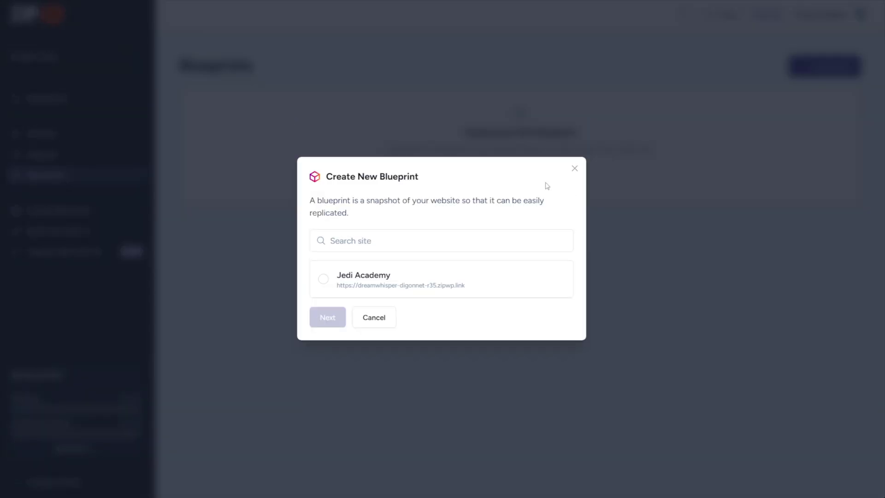
left_click(335, 278)
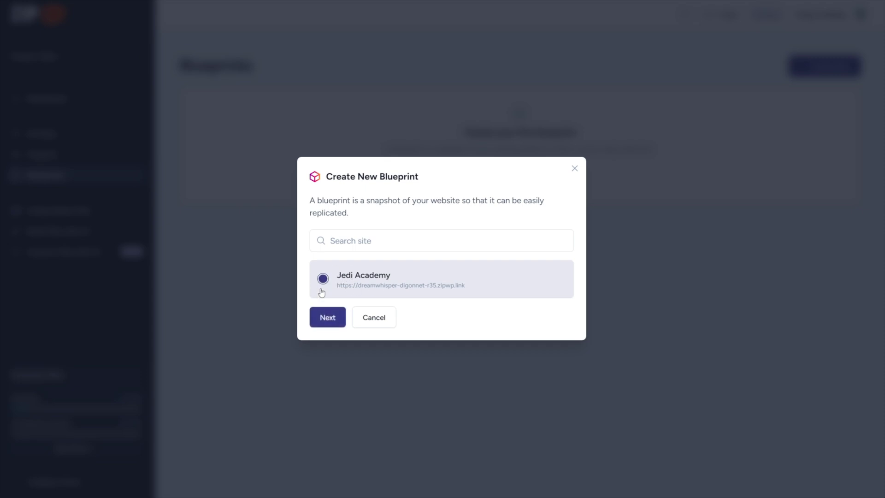
left_click(331, 318)
left_click(360, 288)
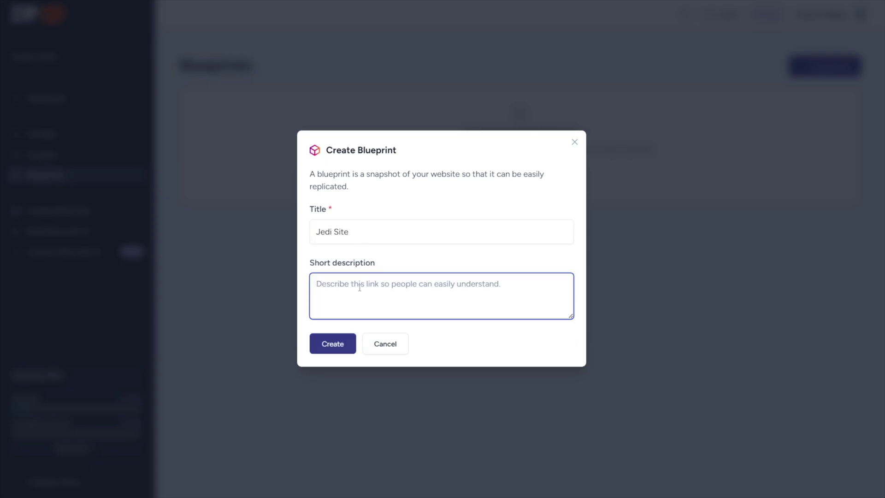
type("May the force be with you.")
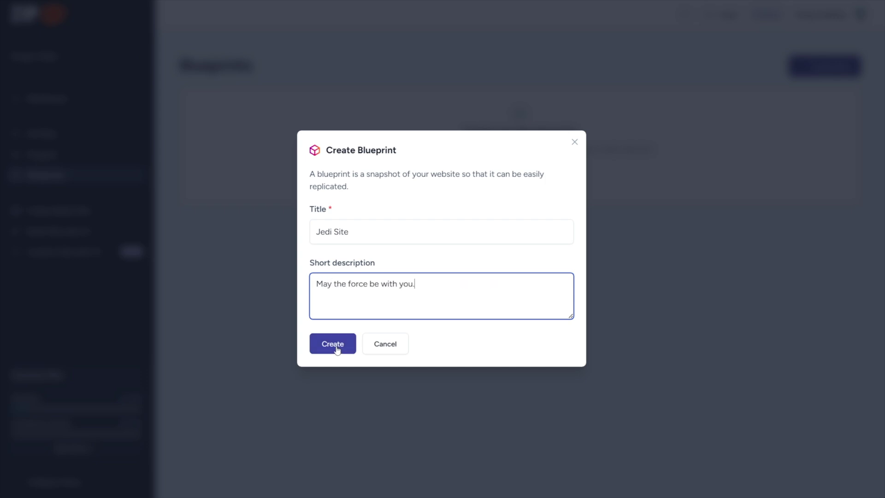
left_click(332, 347)
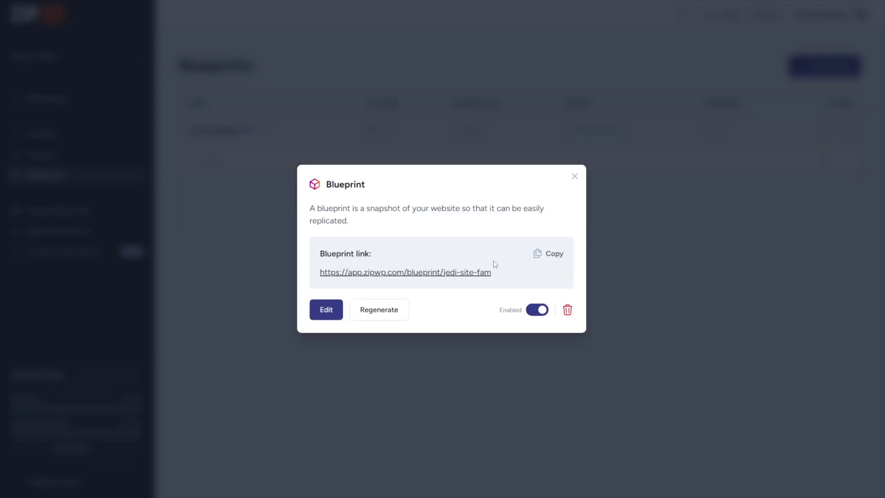
left_click(548, 254)
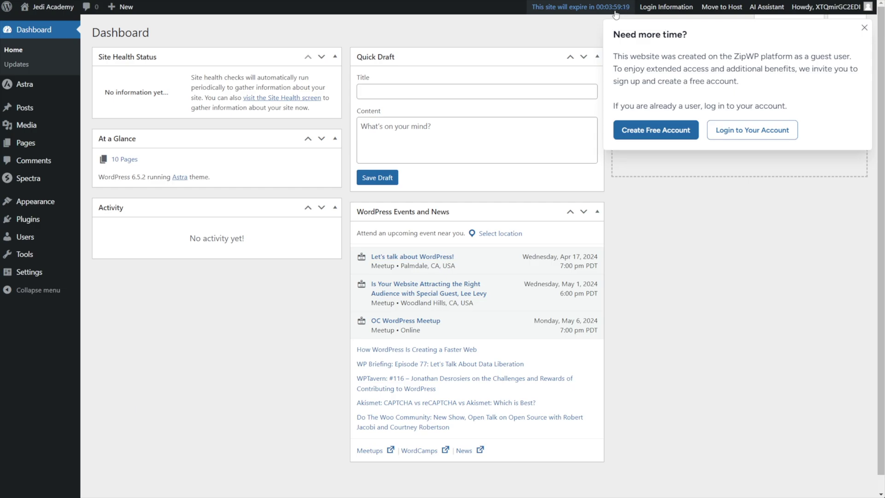
Dismiss the 'Need more time?' expiry notice and open the Battle Droid Fighting 101 page for editing
left_click(862, 33)
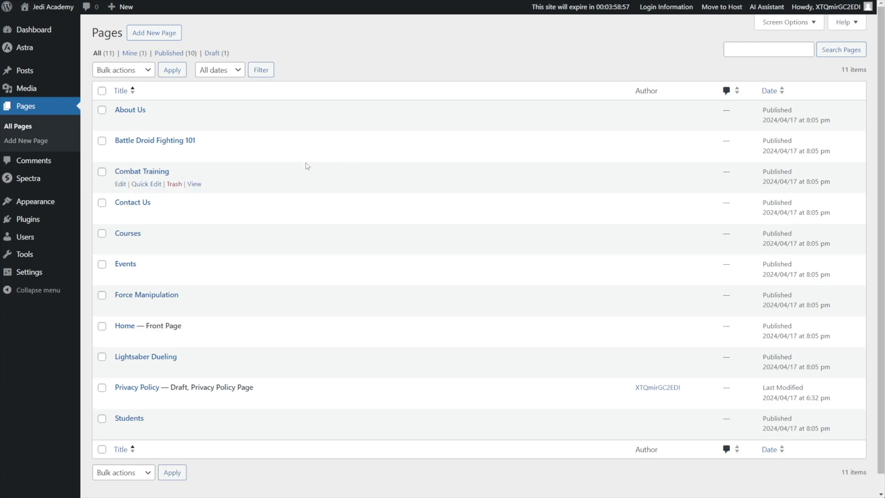
left_click(161, 145)
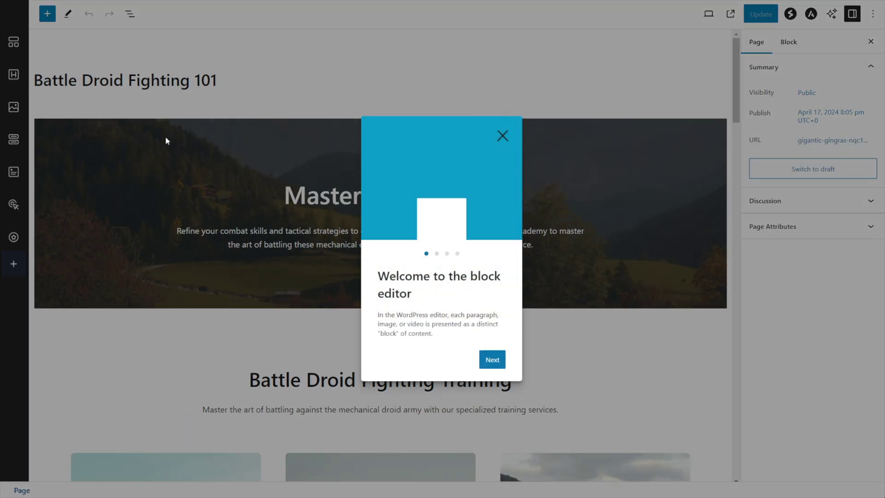
Select all six Container blocks of Battle Droid Fighting 101 in List View and copy them
left_click(504, 137)
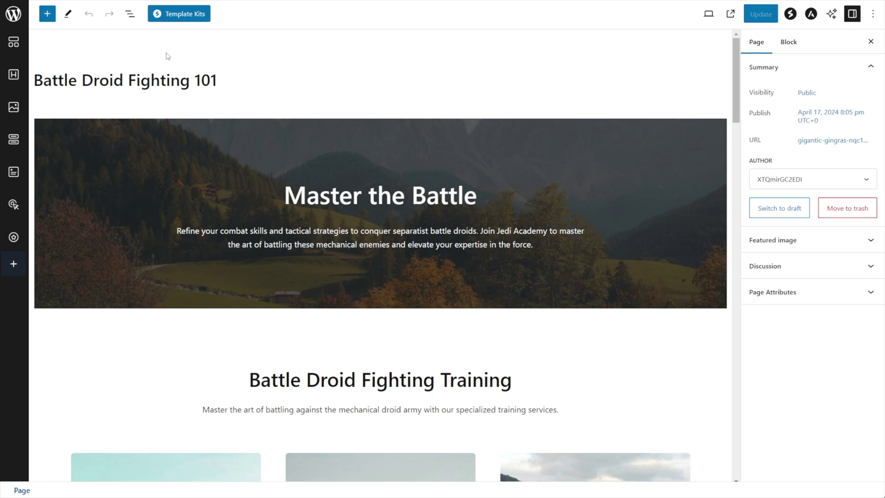
left_click(129, 13)
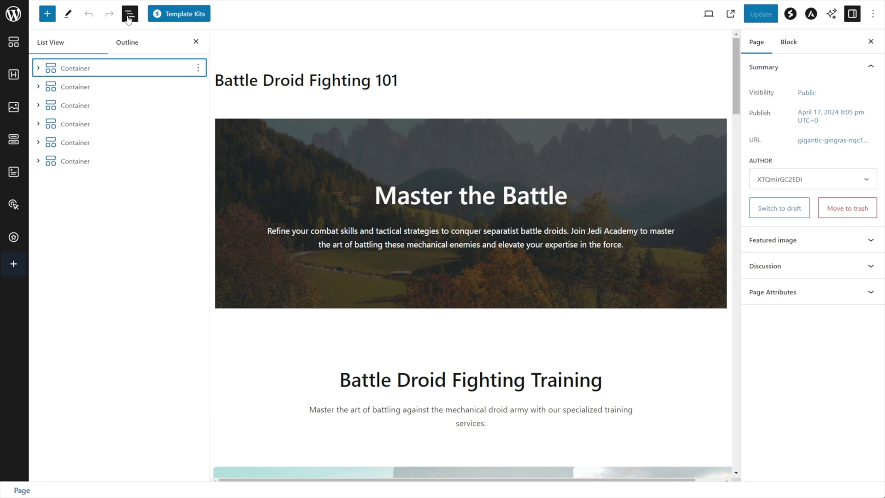
left_click(76, 68)
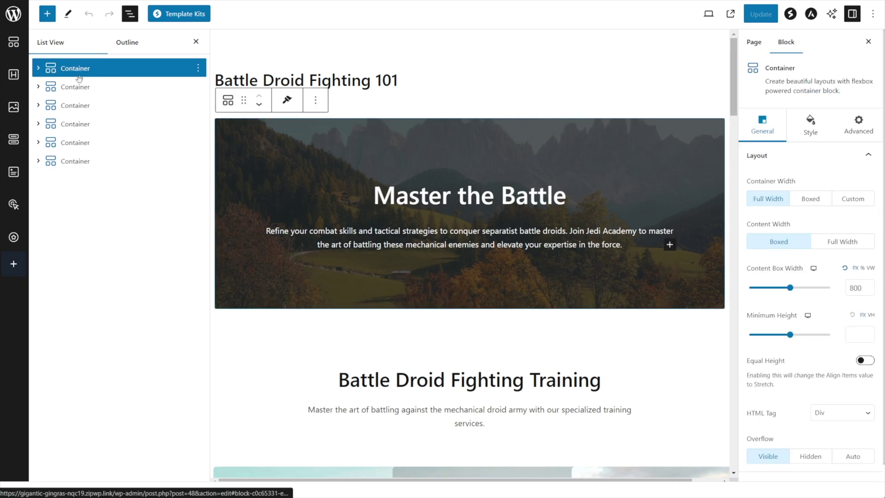
left_click(79, 159, "shift")
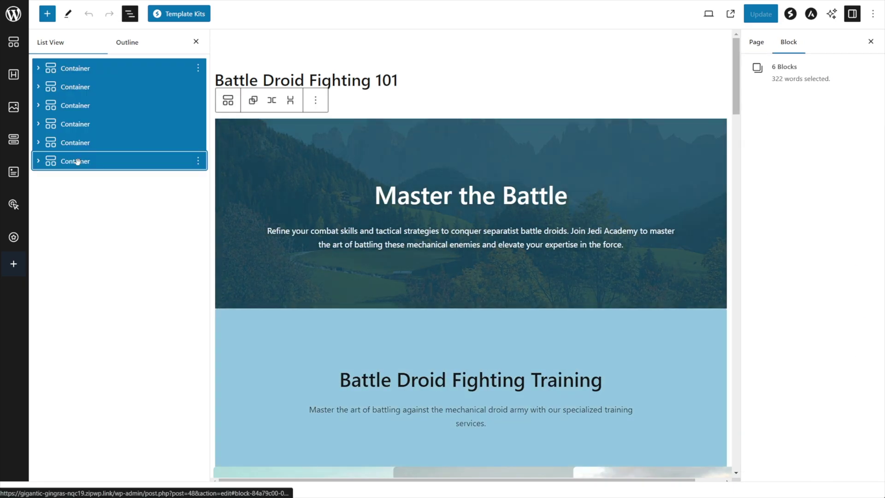
right_click(108, 161)
left_click(128, 185)
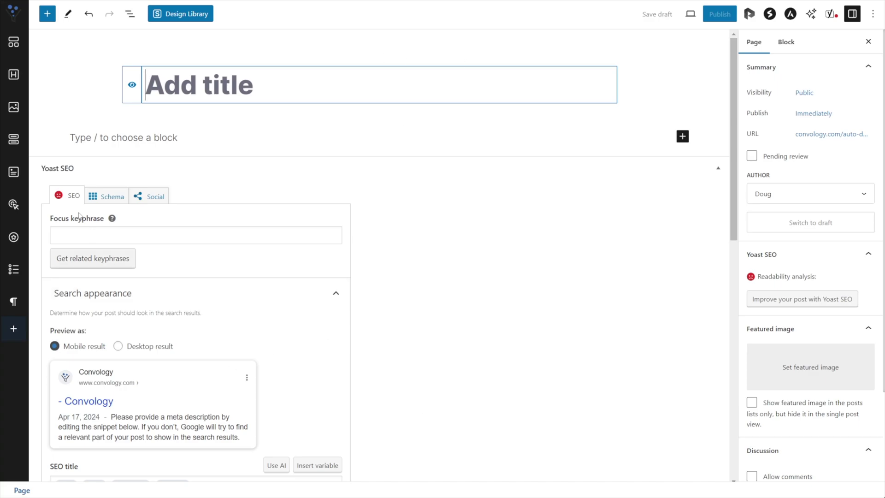
Paste the Battle Droid containers into the empty new page, select the Master the Battle hero, and bring up the Design Library
left_click(193, 113)
left_click(146, 86)
left_click(150, 134)
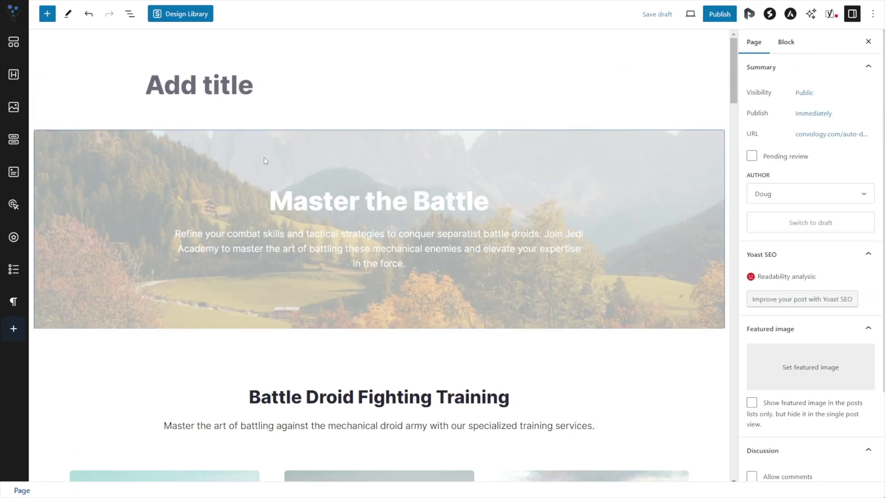
left_click(156, 162)
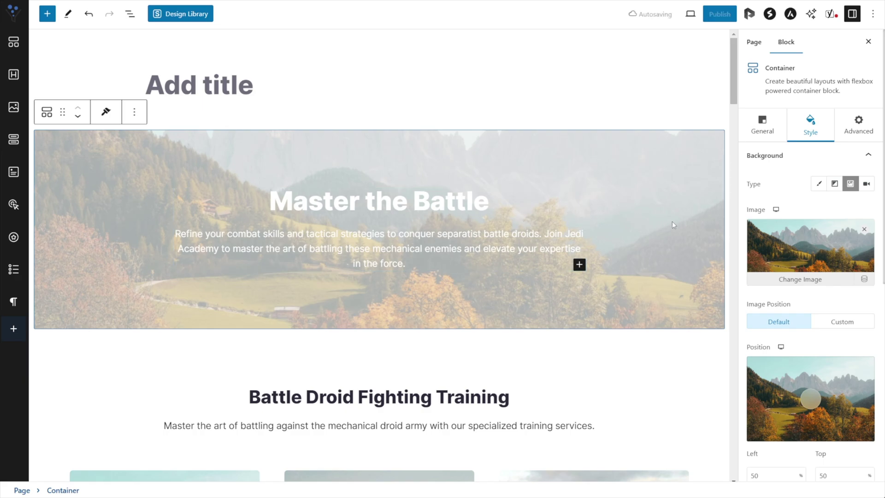
left_click(197, 10)
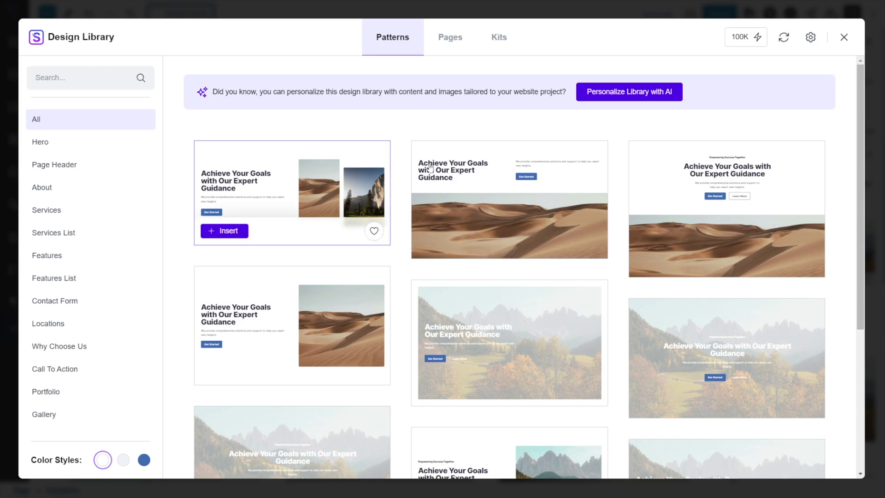
Insert the image-left, text-right mountain pattern from the Design Library
scroll(539, 185, "down", 2)
scroll(539, 185, "down", 2)
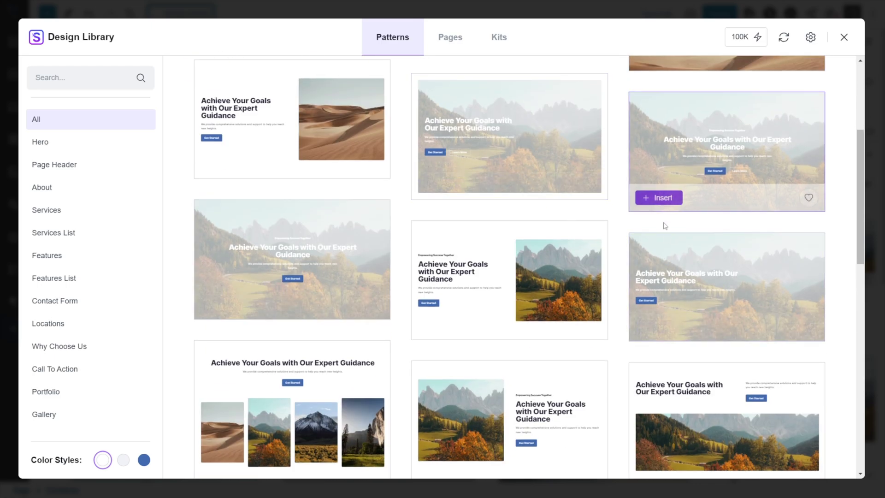
scroll(560, 274, "down", 3)
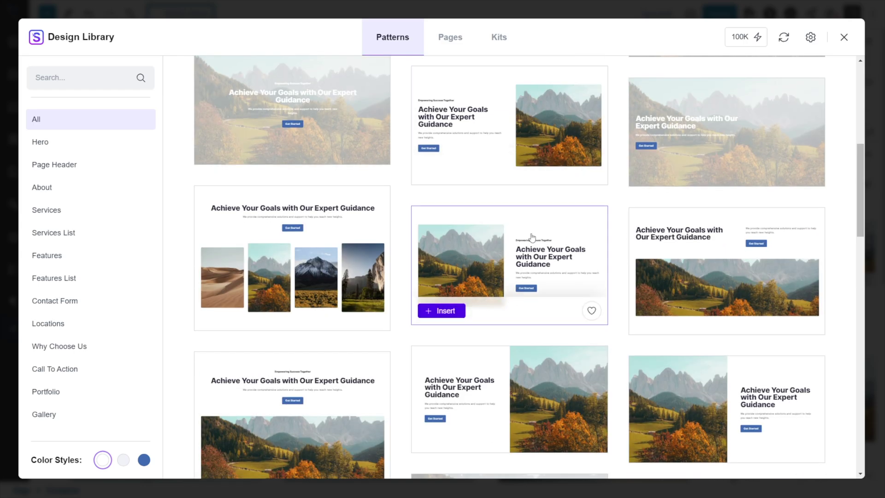
left_click(441, 311)
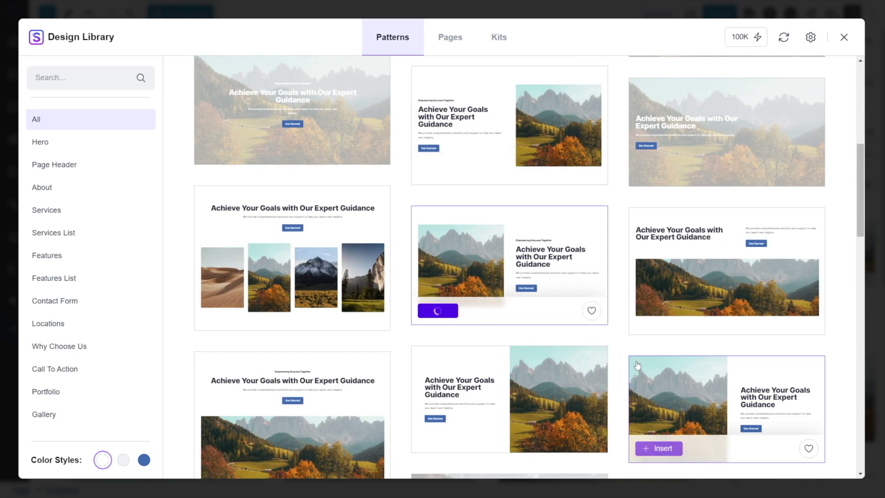
Delete the Master the Battle hero section
scroll(378, 253, "down", 10)
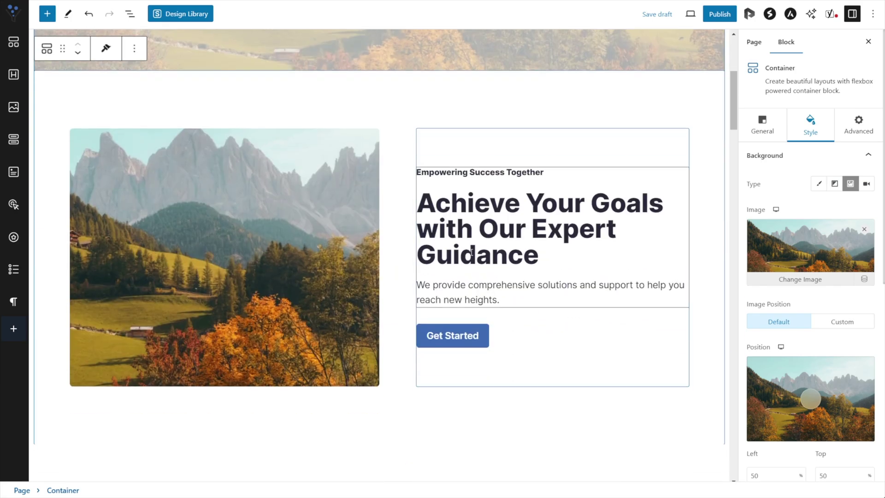
scroll(378, 254, "up", 9)
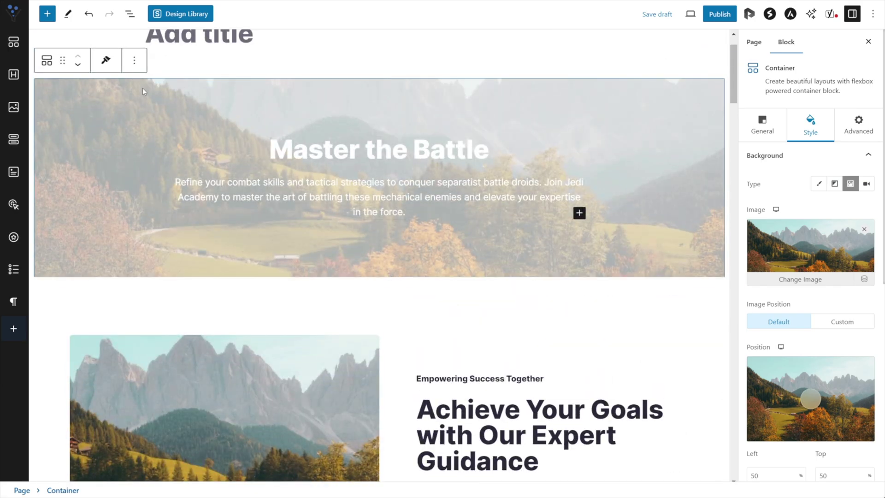
left_click(134, 60)
left_click(180, 296)
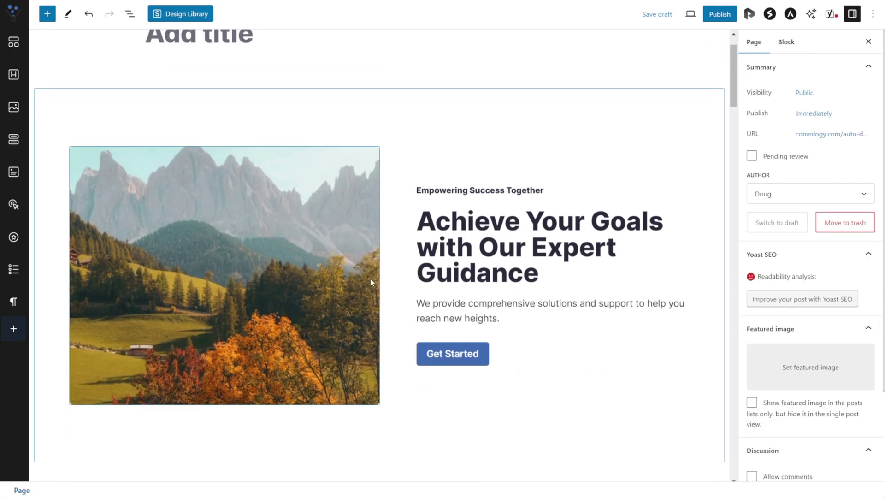
Select all six container blocks of the draft page through List View
scroll(395, 268, "down", 12)
scroll(397, 269, "down", 6)
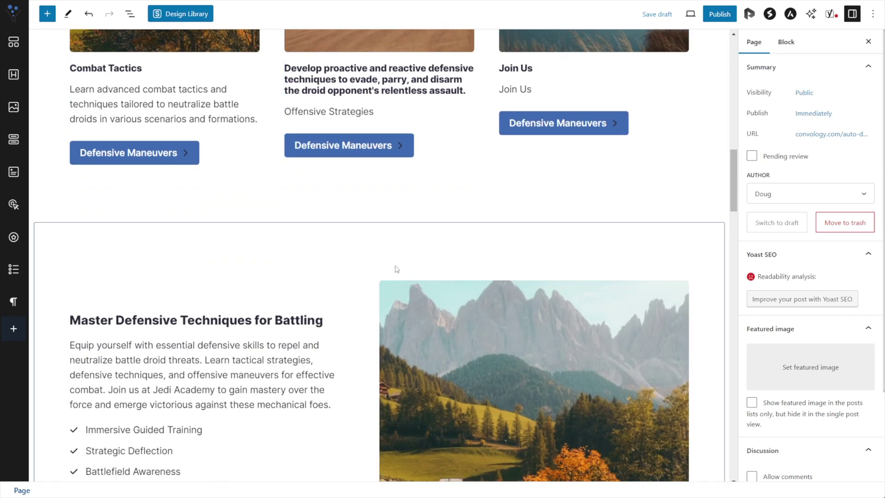
scroll(400, 258, "up", 4)
scroll(395, 274, "up", 12)
scroll(395, 277, "up", 5)
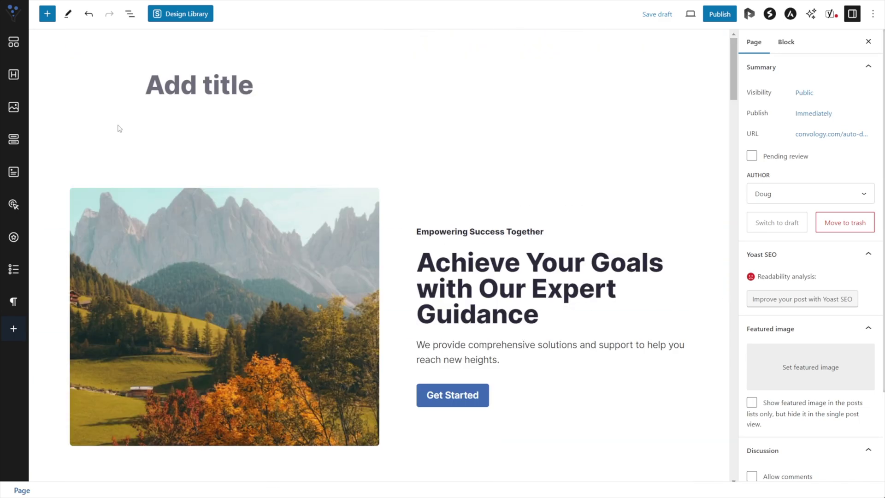
left_click(131, 17)
left_click(77, 68)
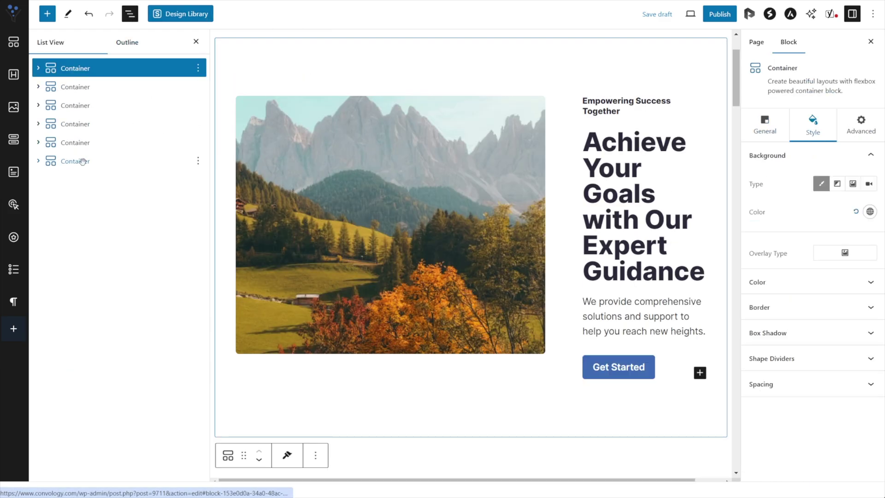
left_click(82, 161, "shift")
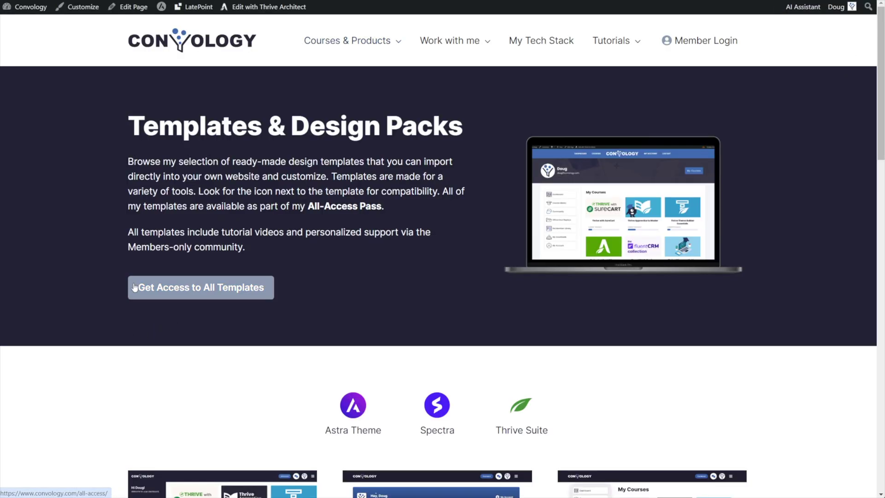
Browse the template cards and open the Astra/Spectra Dashboard Templates page
scroll(169, 235, "down", 8)
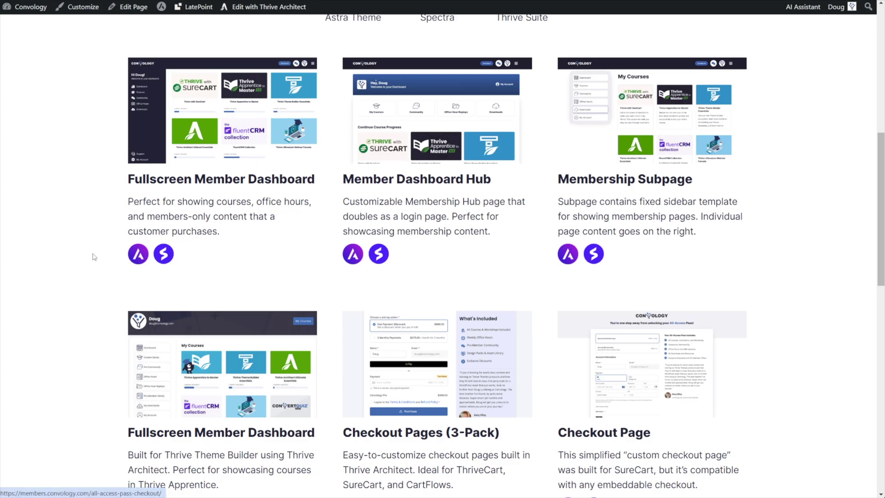
scroll(512, 245, "down", 8)
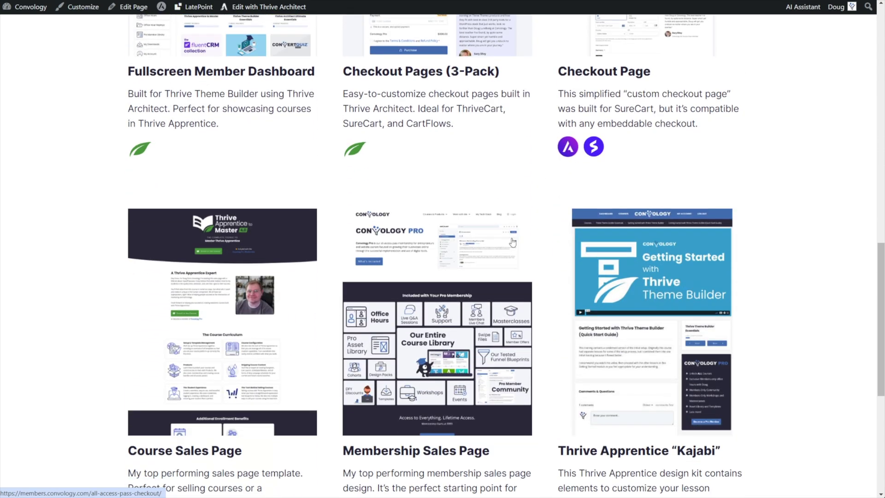
scroll(511, 241, "up", 10)
scroll(244, 209, "down", 1)
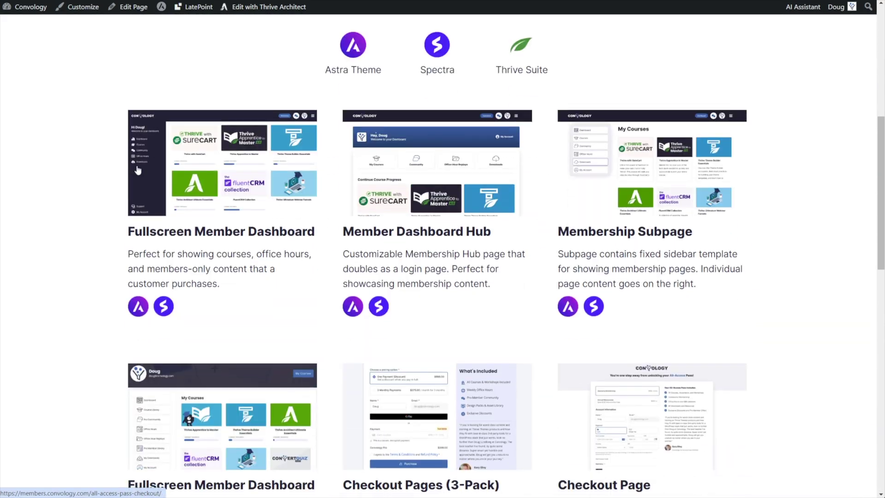
left_click(247, 178)
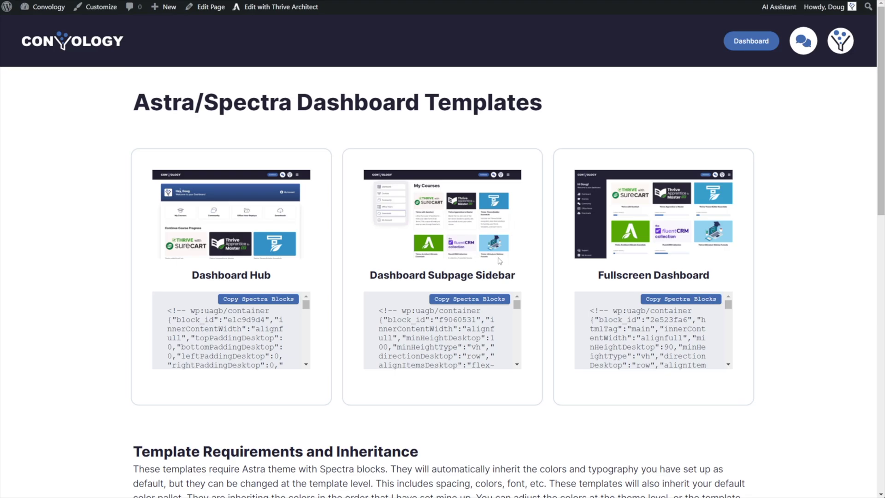
Copy the Dashboard Hub Spectra blocks and skim the usage notes below
left_click(246, 305)
scroll(551, 349, "down", 5)
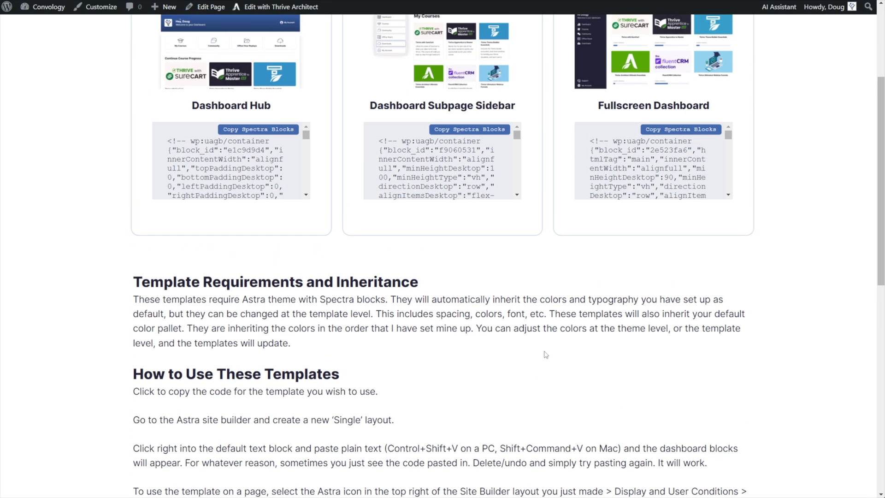
scroll(544, 355, "up", 5)
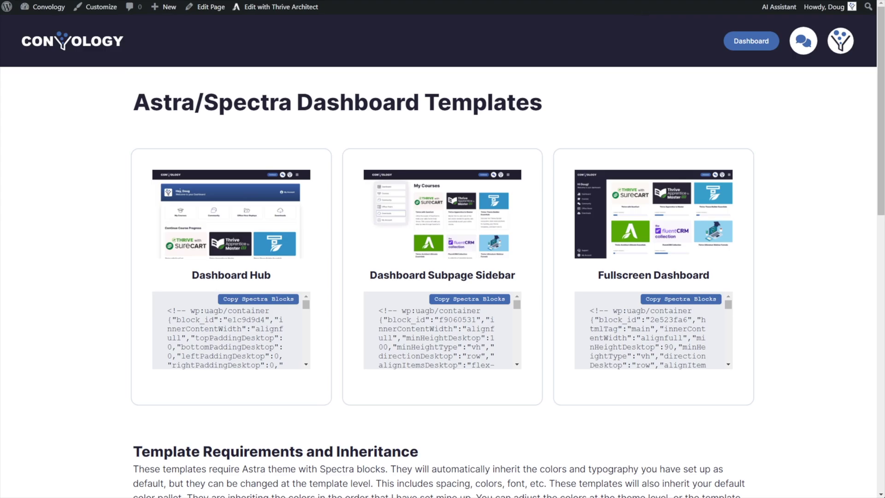
Close the Blueprint details window in the ZipWP tab
left_click(494, 7)
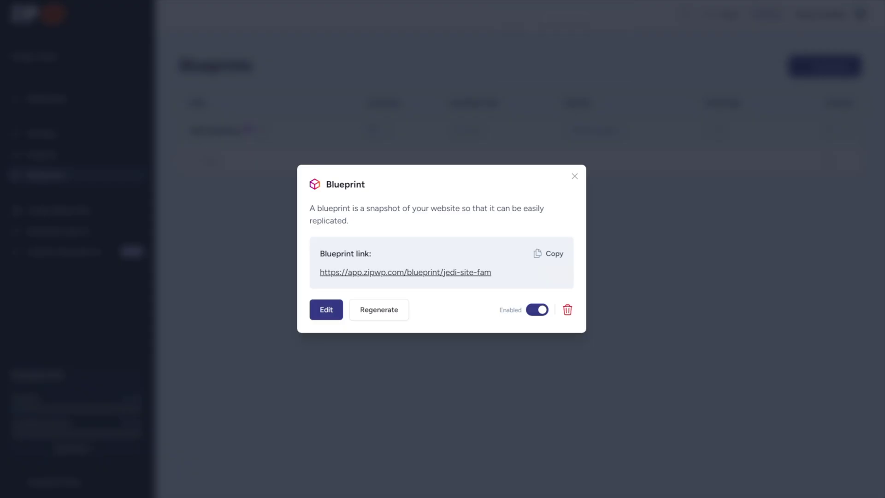
left_click(574, 178)
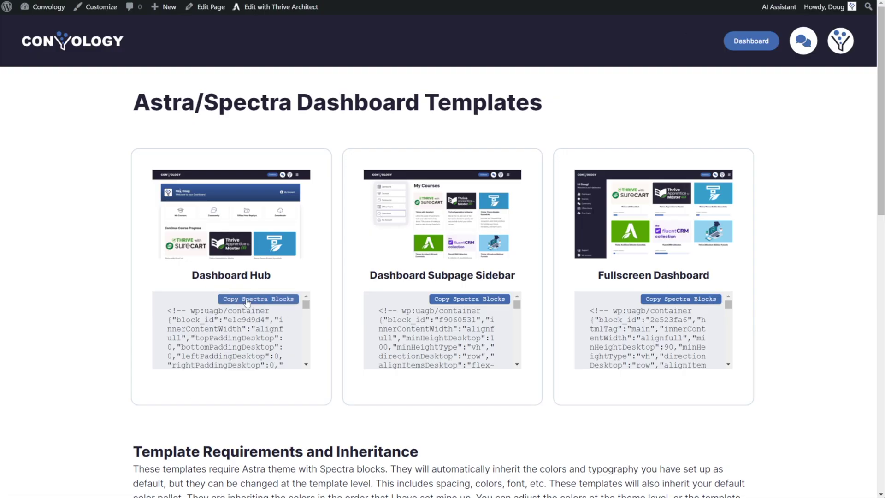
Copy the Dashboard Hub Spectra blocks once more
left_click(289, 299)
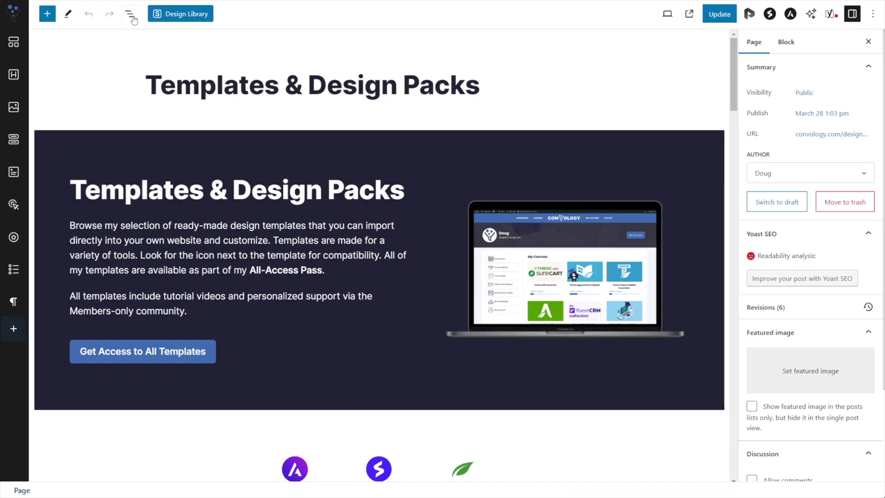
Copy all six blocks, from Hero through the last Container, using List View
left_click(130, 14)
left_click(63, 68)
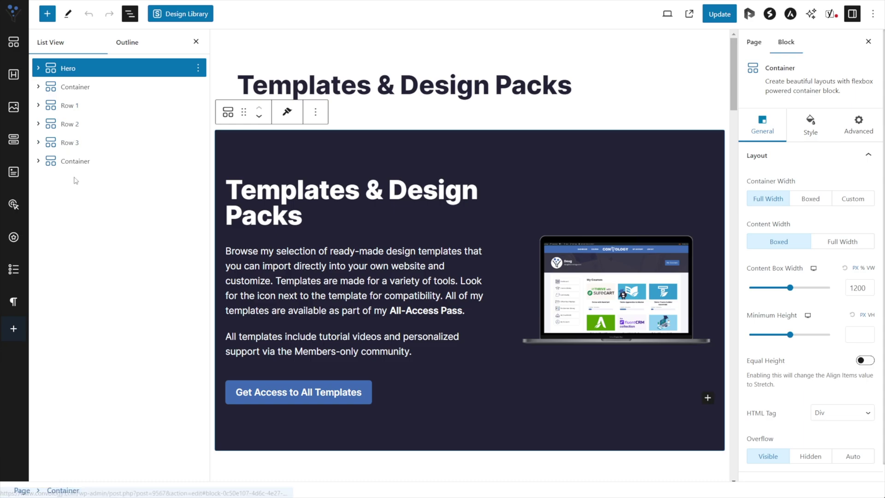
left_click(85, 160, "shift")
right_click(88, 160)
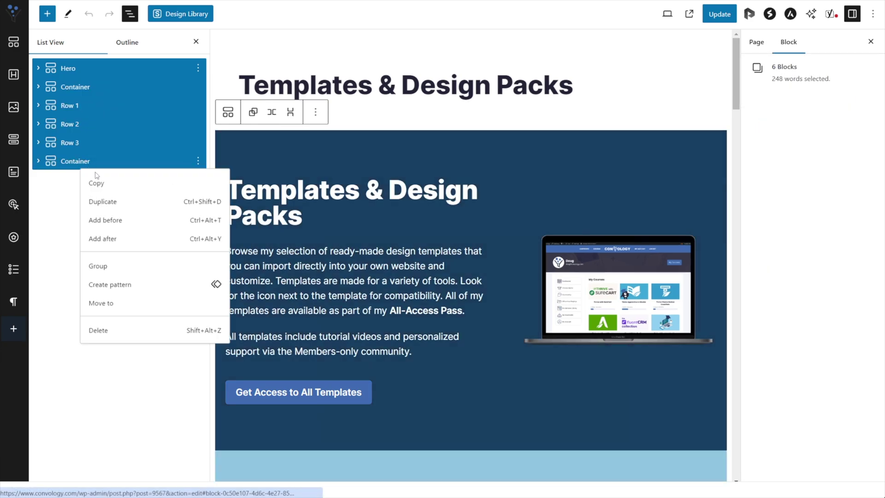
left_click(98, 185)
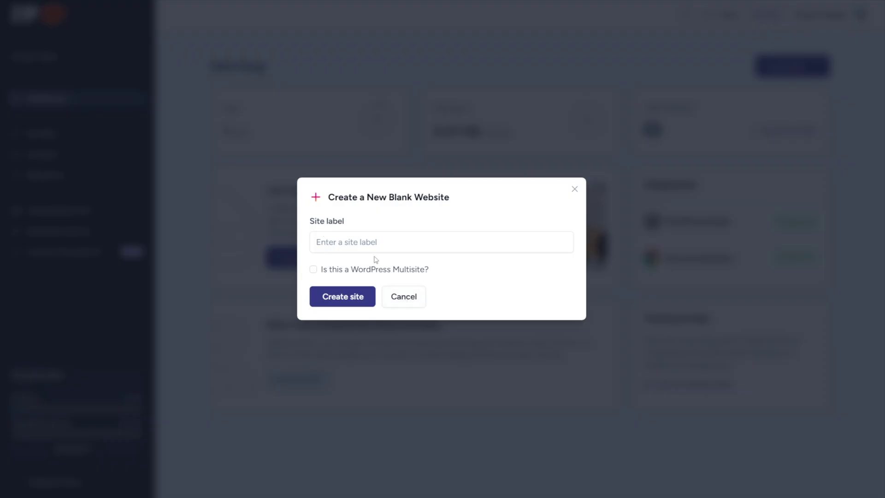
Create a blank site labelled 'Asset Library', install the Astra theme, and start a new page
left_click(358, 239)
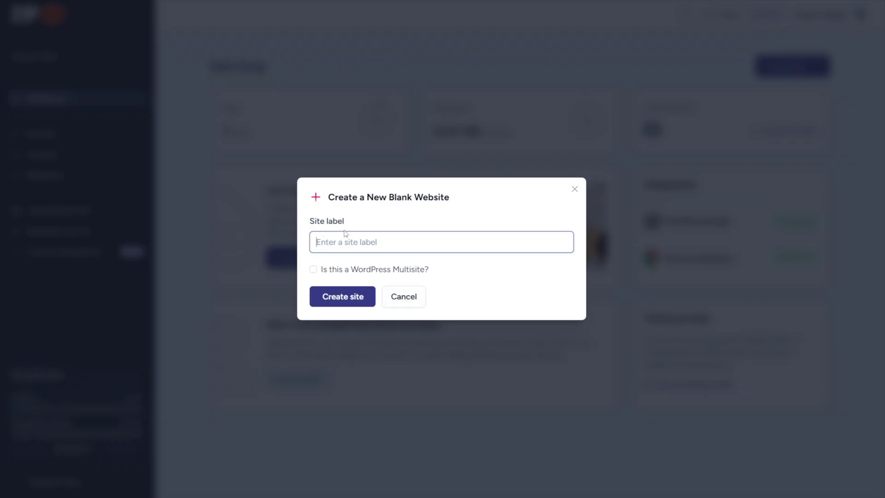
type("Asset Library")
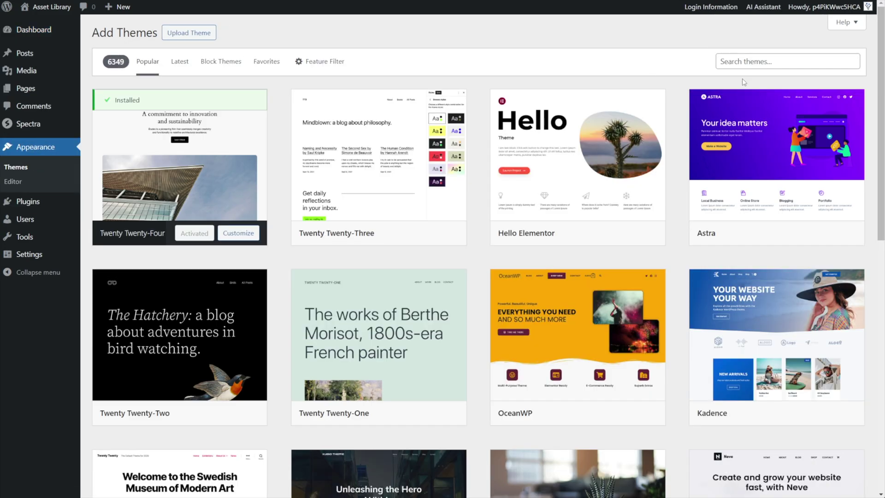
left_click(800, 233)
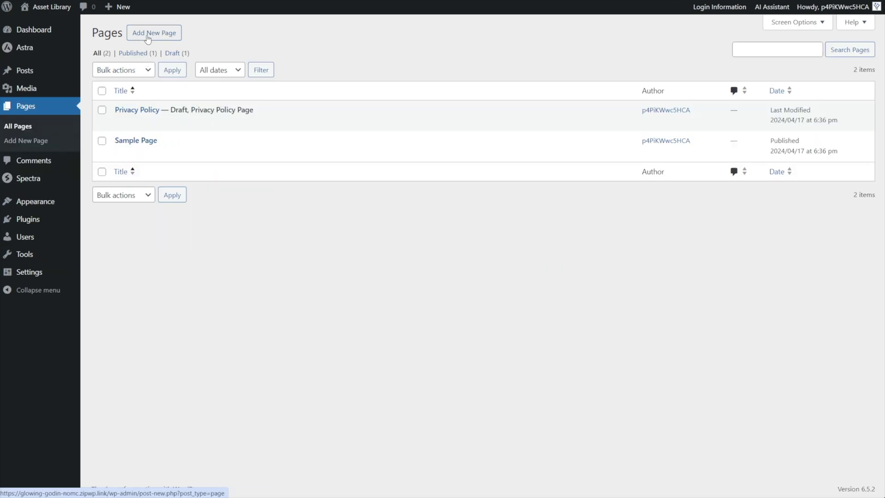
left_click(147, 39)
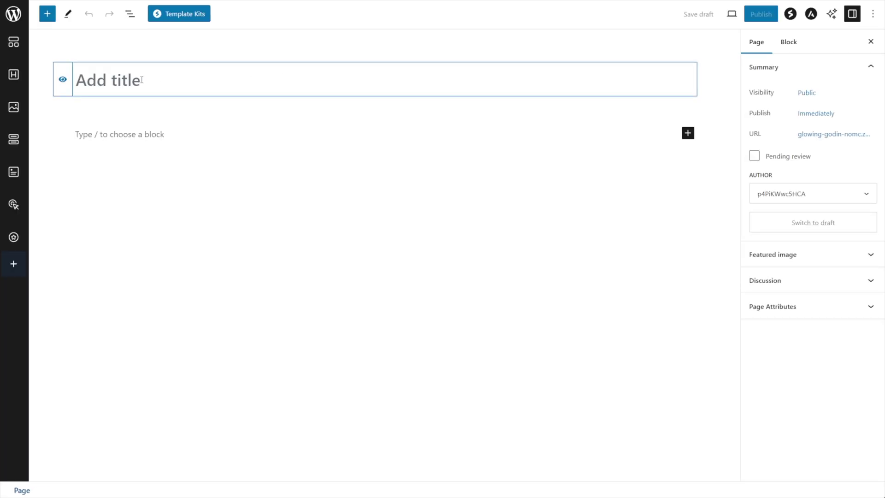
Title the page 'Design Library' and paste the copied template blocks into it
type("Design Library")
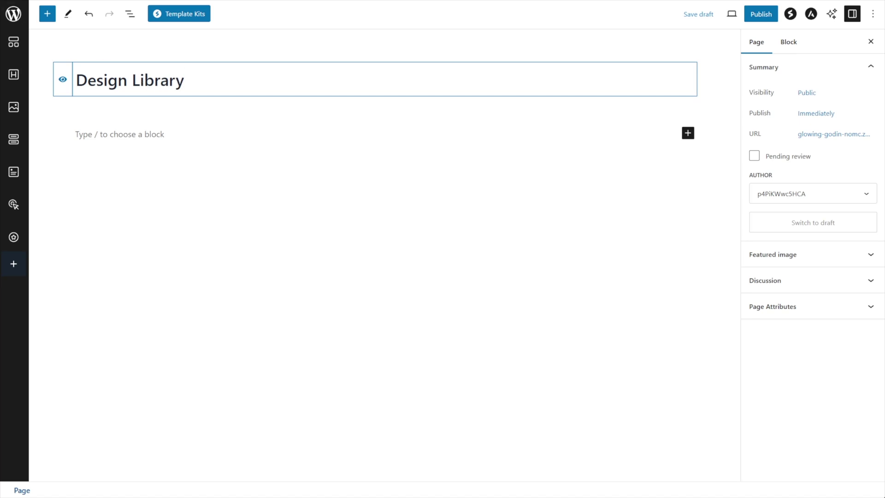
left_click(93, 138)
key("ctrl+v")
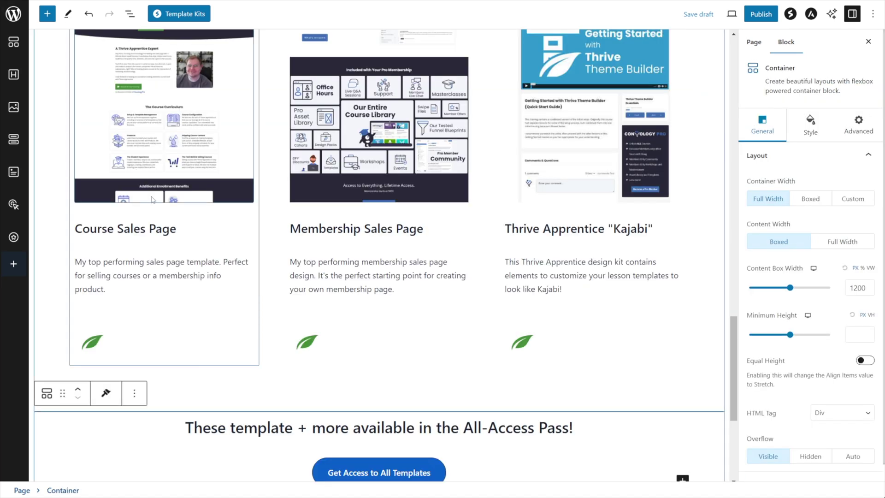
scroll(240, 251, "up", 5)
scroll(277, 259, "up", 10)
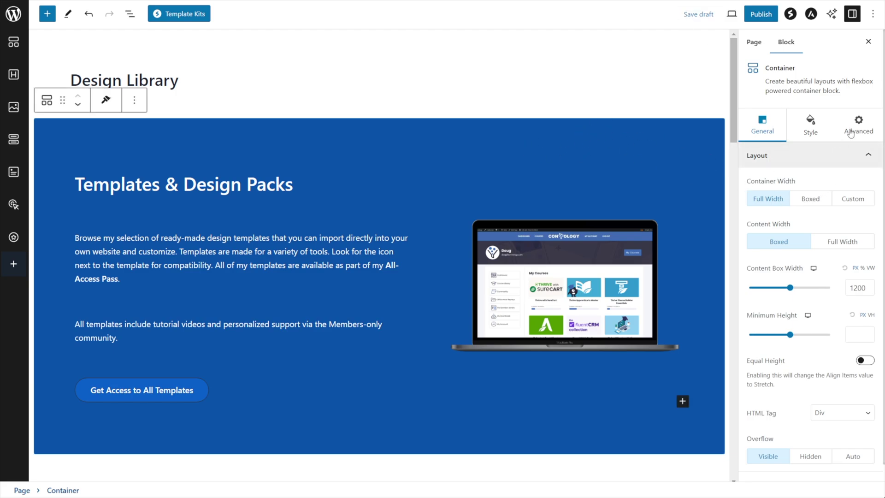
scroll(853, 138, "down", 1)
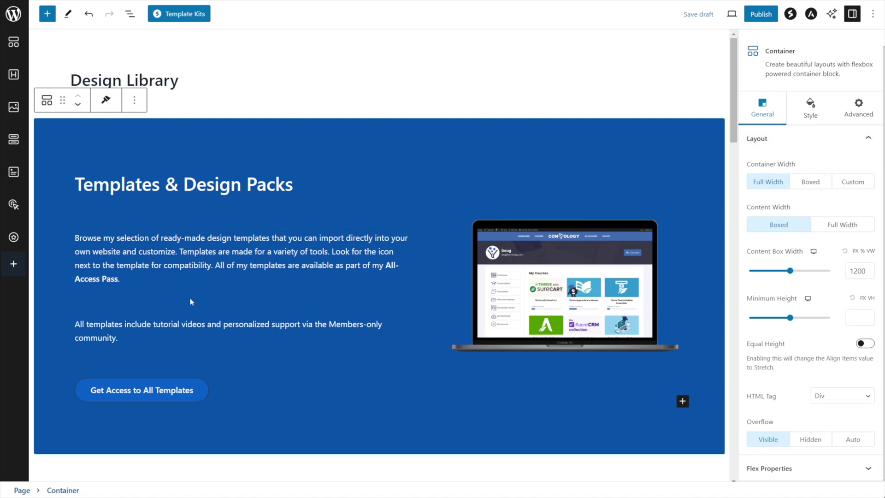
Save the page as a draft and preview it in a new tab
left_click(699, 14)
left_click(733, 14)
left_click(660, 107)
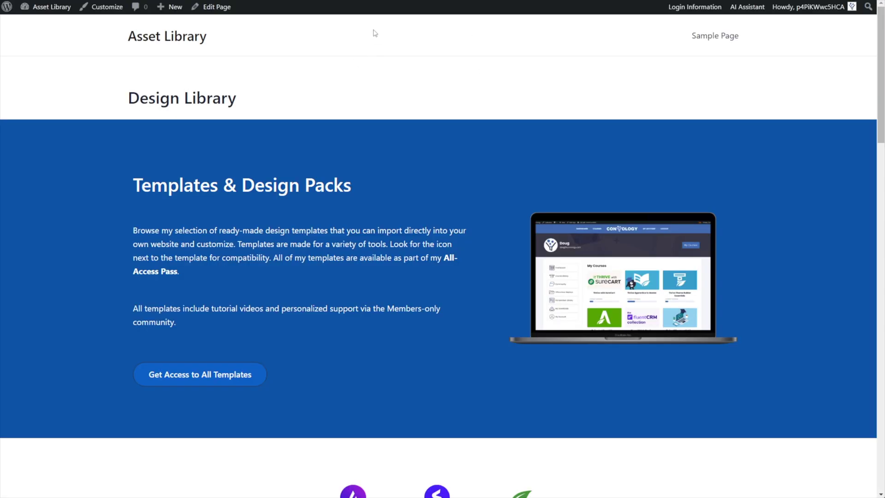
Scroll through the Design Library preview's template cards, then close the preview tab
scroll(344, 102, "down", 8)
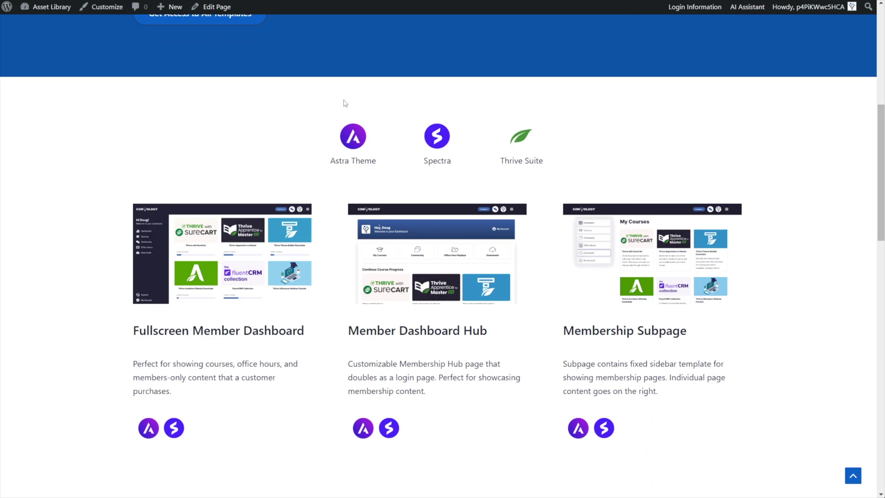
scroll(345, 103, "down", 11)
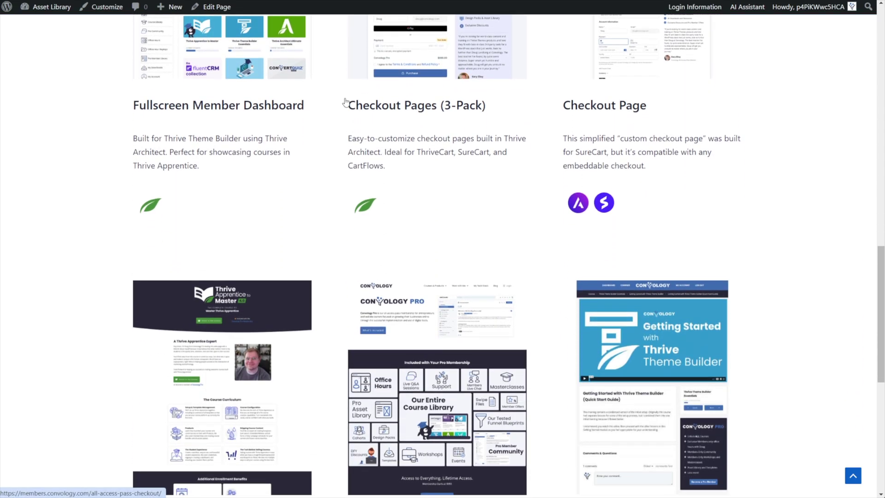
scroll(345, 102, "down", 9)
scroll(345, 103, "up", 11)
key("ctrl+w")
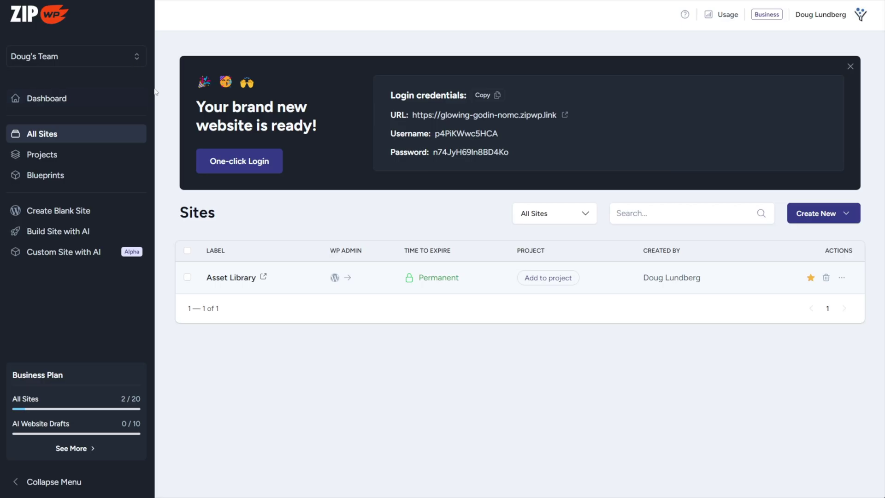
Start a new blueprint using the Asset Library site as its source
left_click(45, 177)
left_click(801, 214)
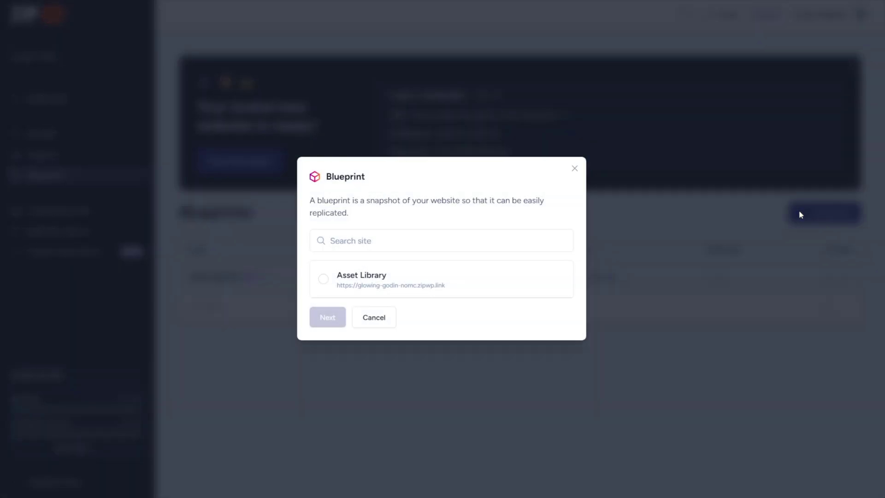
left_click(366, 275)
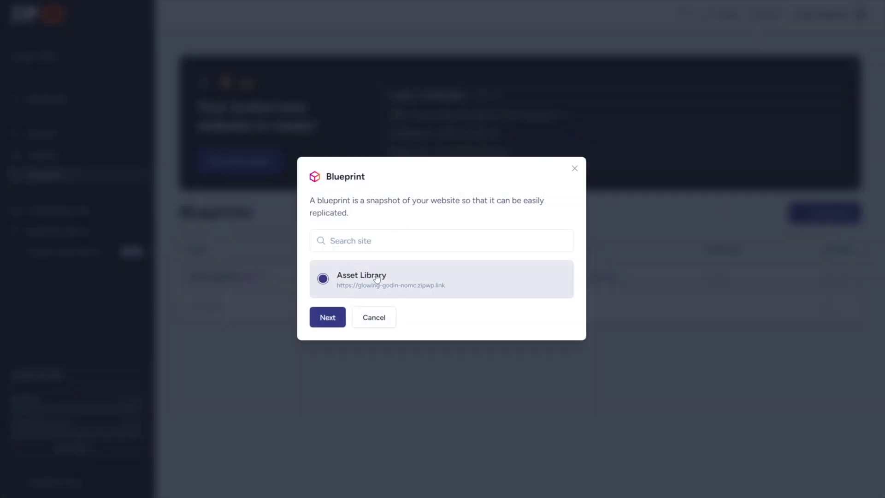
left_click(327, 318)
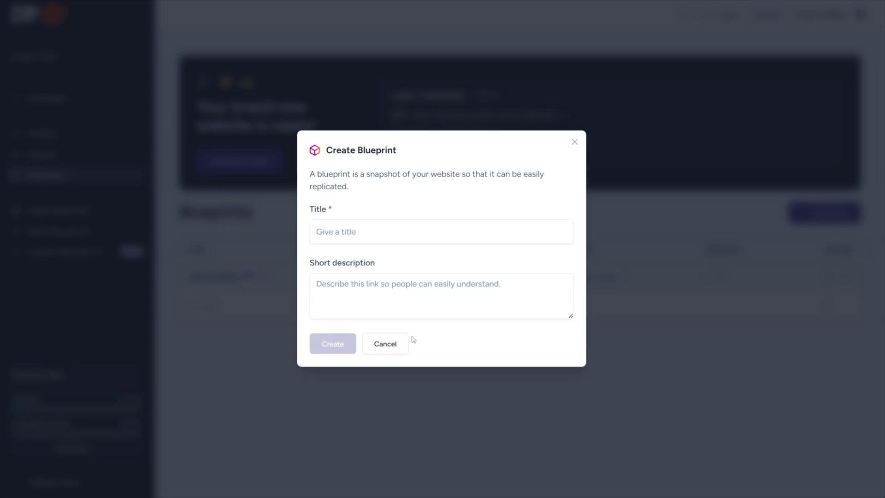
Create the blueprint titled 'Asset Library' with description 'All of Convology. All Access Designs' and copy its link
left_click(336, 230)
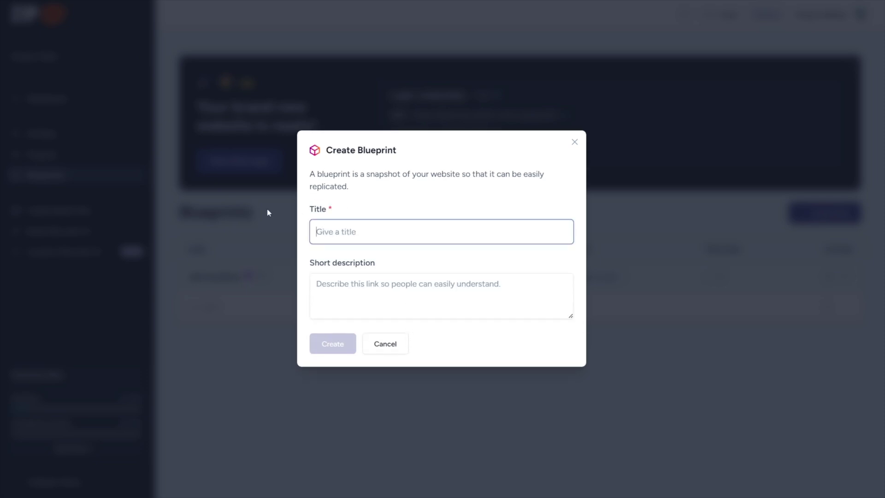
type("Asset Library")
key("Tab")
type("All of Convology. All Access Designs")
left_click(327, 344)
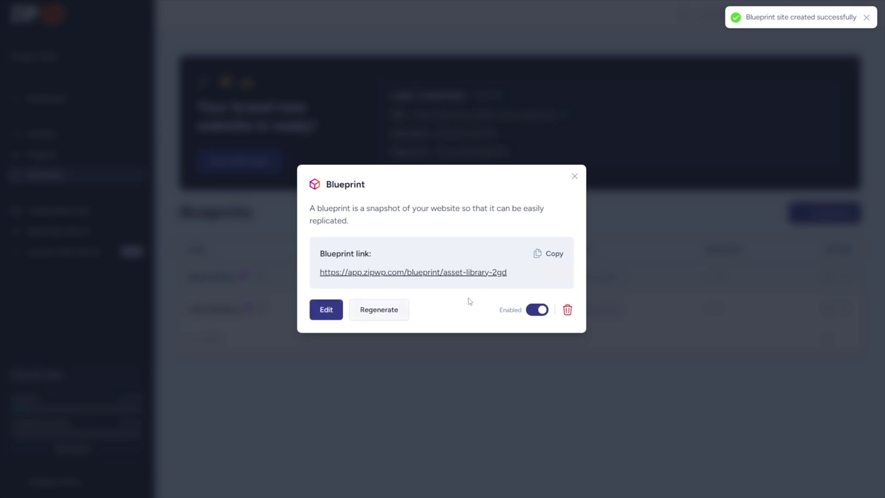
left_click(555, 255)
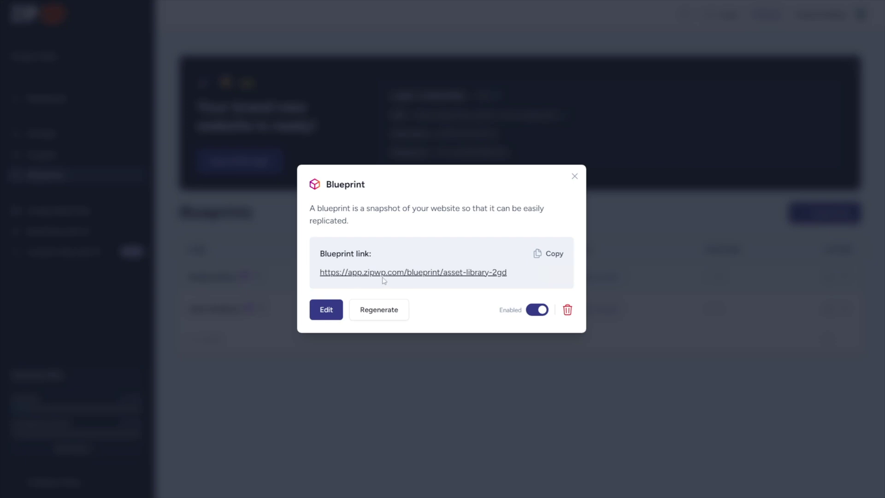
left_click(575, 176)
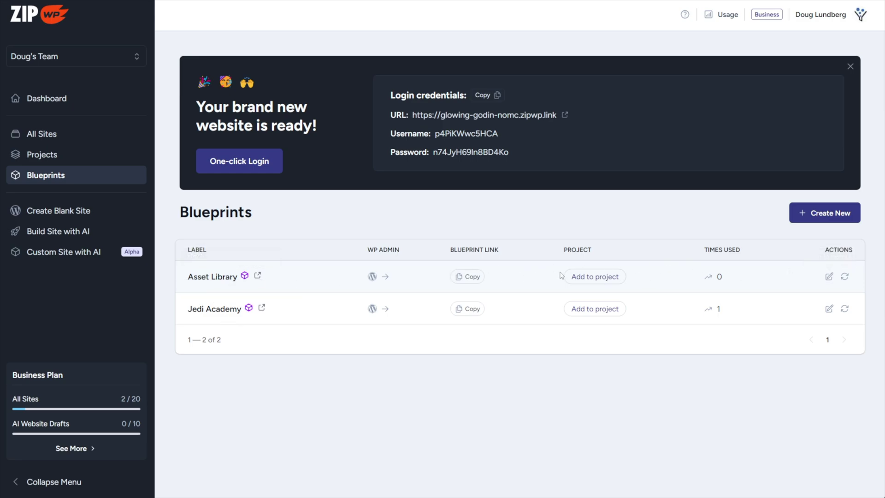
Change the Design Library hero heading's 'Design Packs' to 'Test' and save the draft
left_click(259, 277)
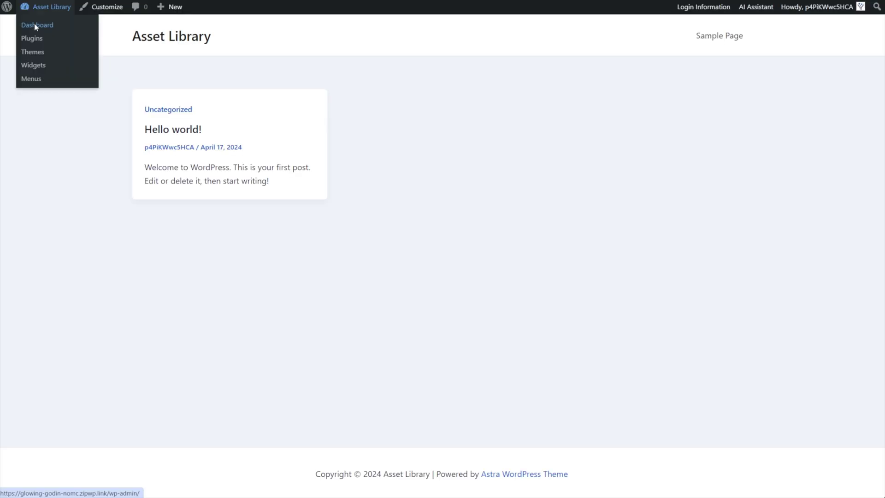
left_click(34, 24)
left_click(25, 142)
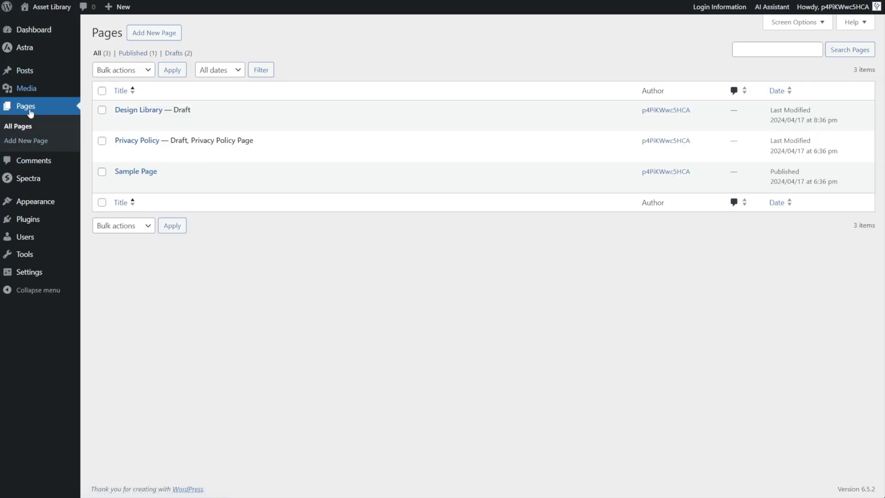
left_click(132, 111)
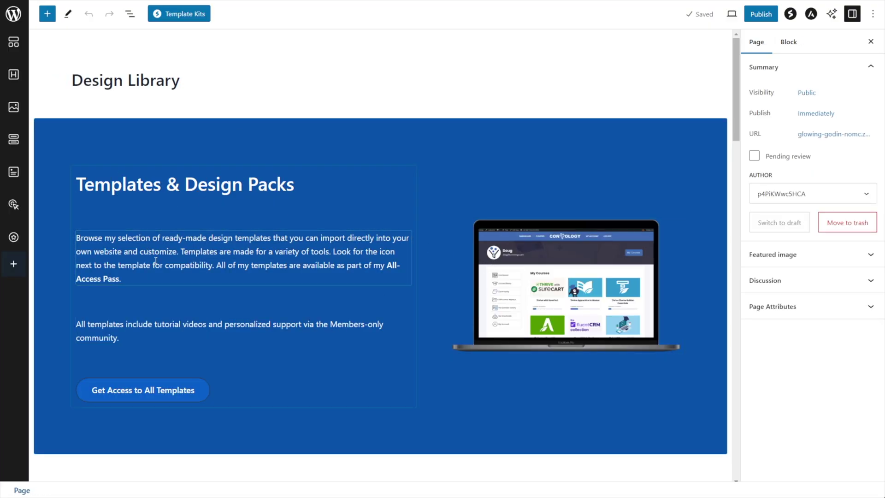
left_click(455, 130)
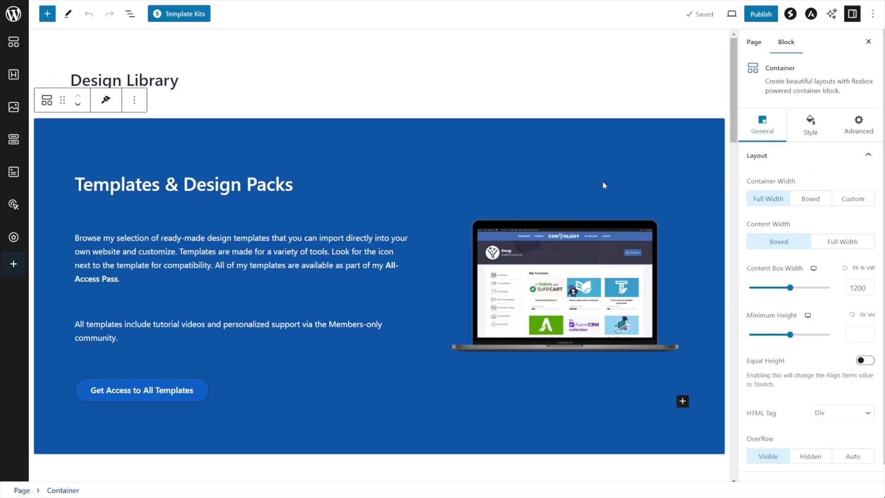
left_click_drag(275, 192, 189, 184)
type("Test")
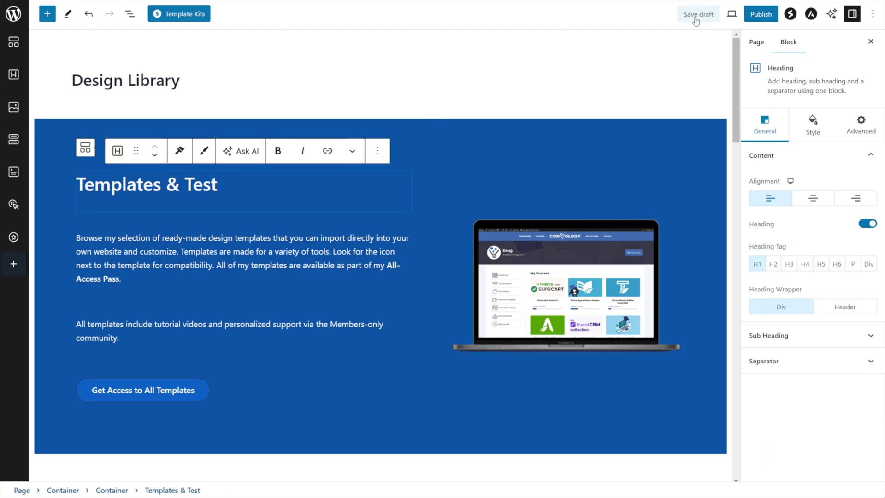
left_click(697, 16)
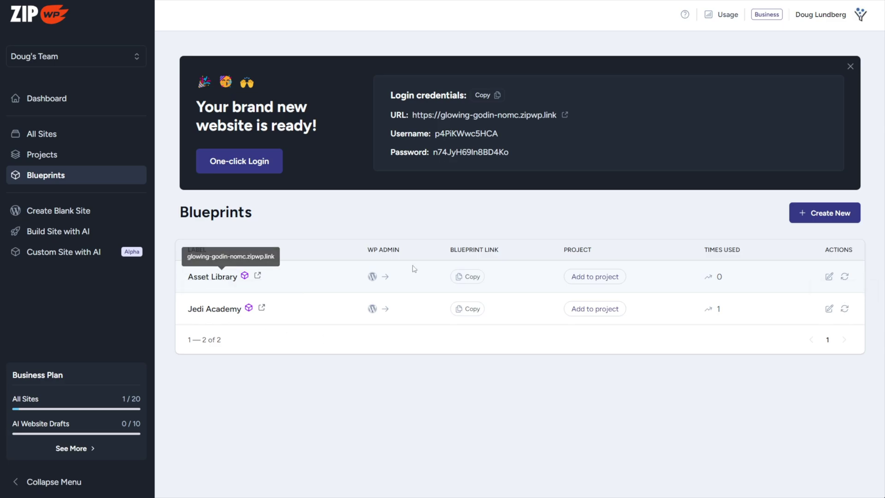
Regenerate the Asset Library blueprint and launch a new site from its link in Incognito
left_click(845, 277)
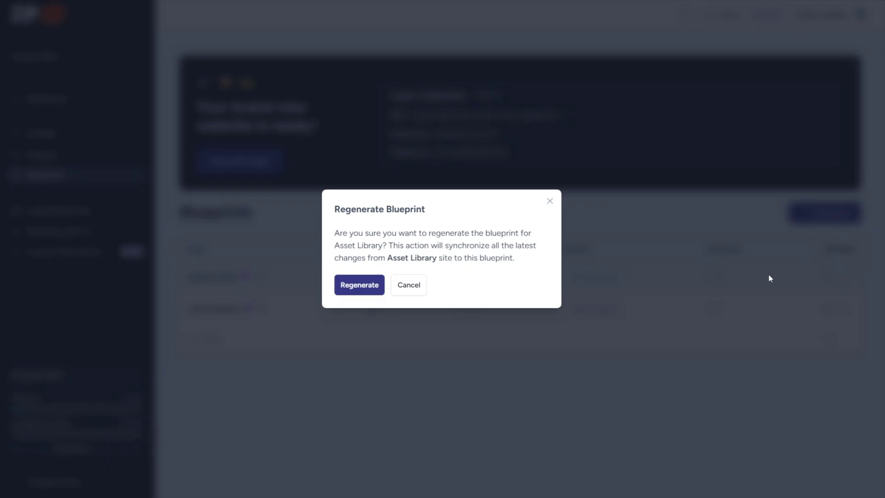
left_click(353, 285)
left_click(471, 278)
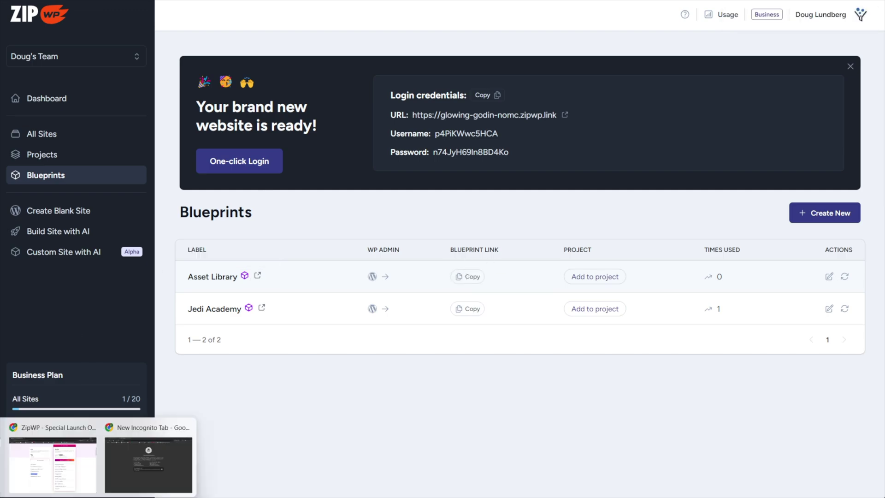
left_click(104, 475)
key("ctrl+v")
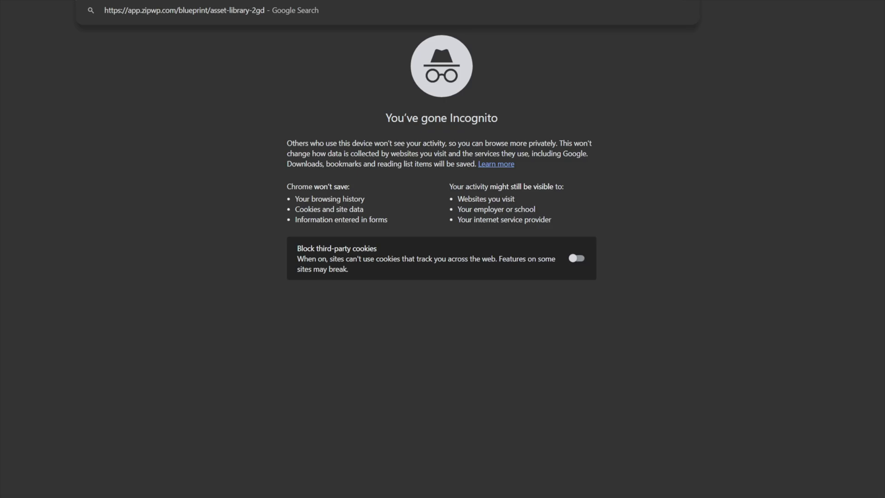
key("Return")
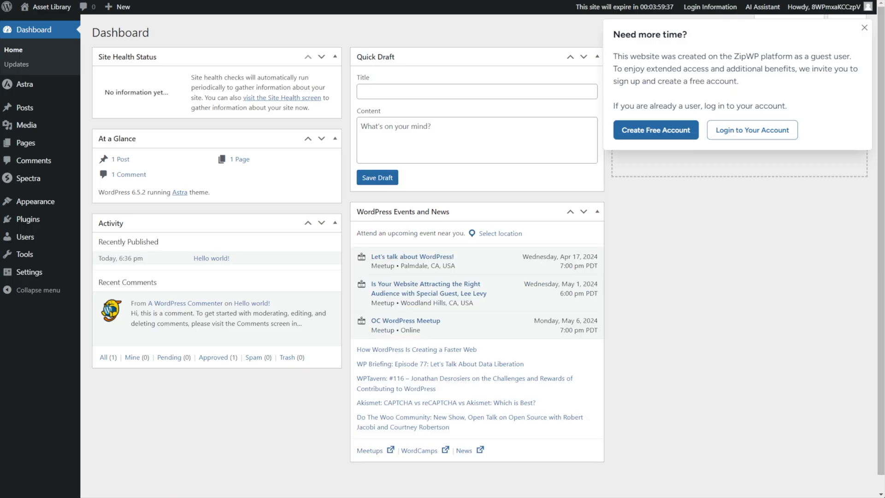
Open the guest site's Design Library page in the editor and dismiss the welcome guide
left_click(25, 143)
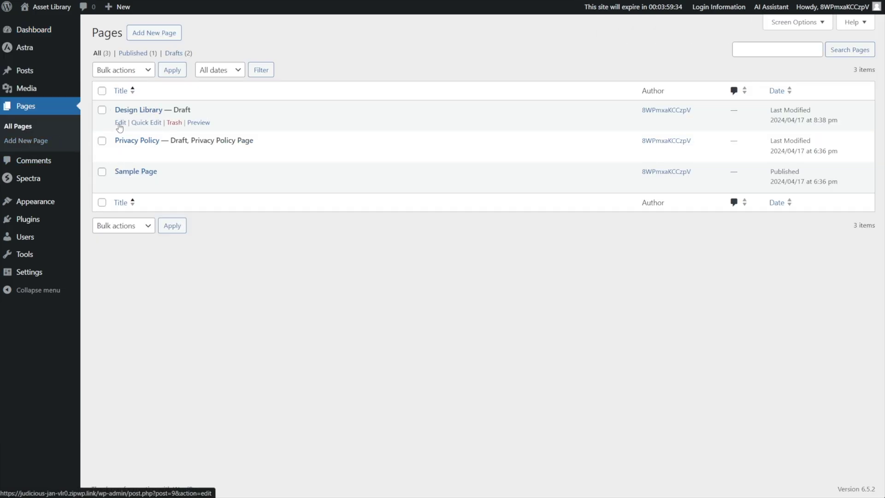
left_click(120, 123)
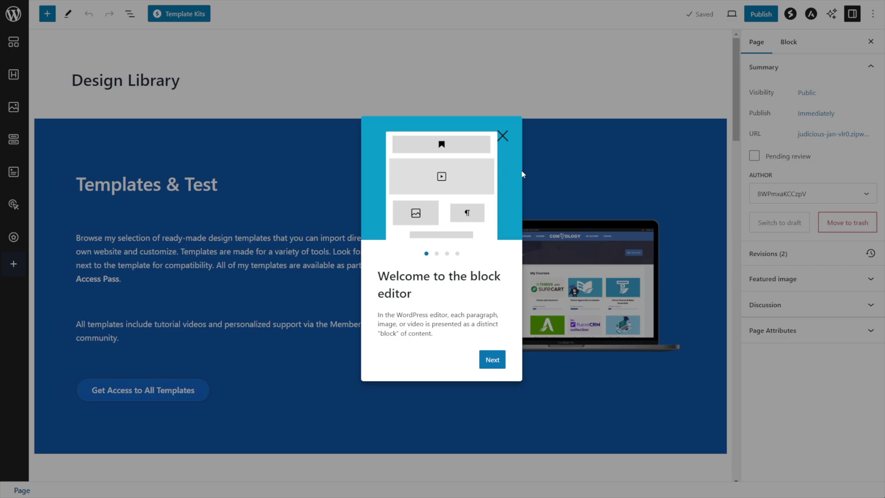
left_click(503, 135)
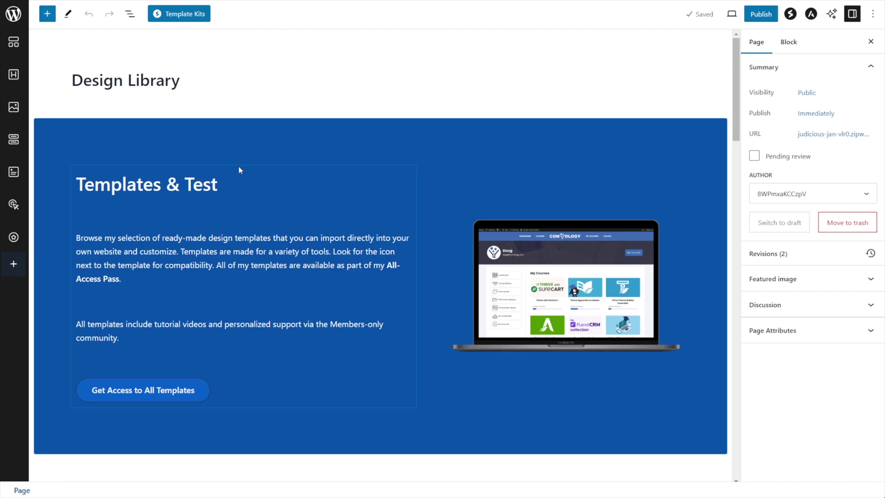
Copy all six blocks, Hero through the last Container, using List View
left_click(130, 13)
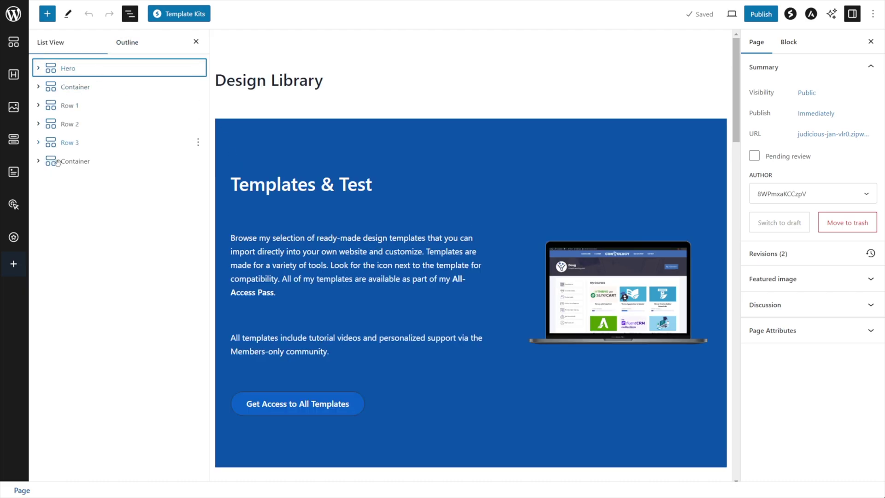
left_click(74, 69)
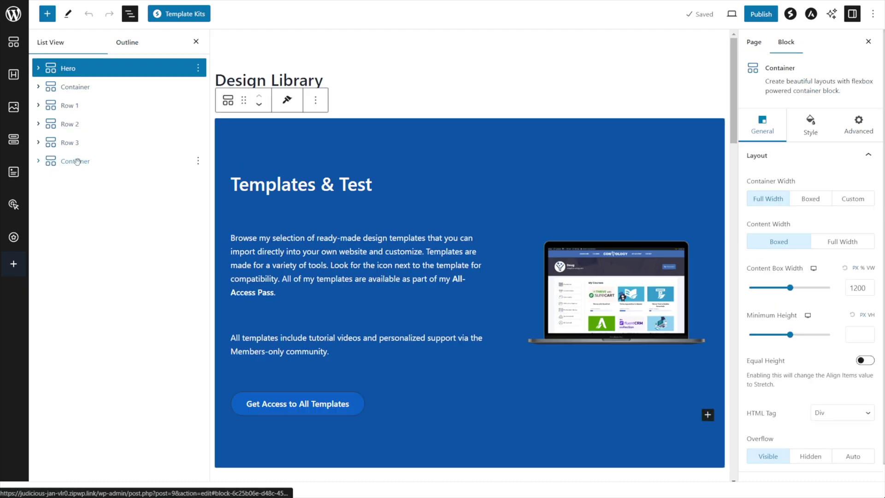
left_click(82, 161, "shift")
right_click(107, 158)
left_click(124, 177)
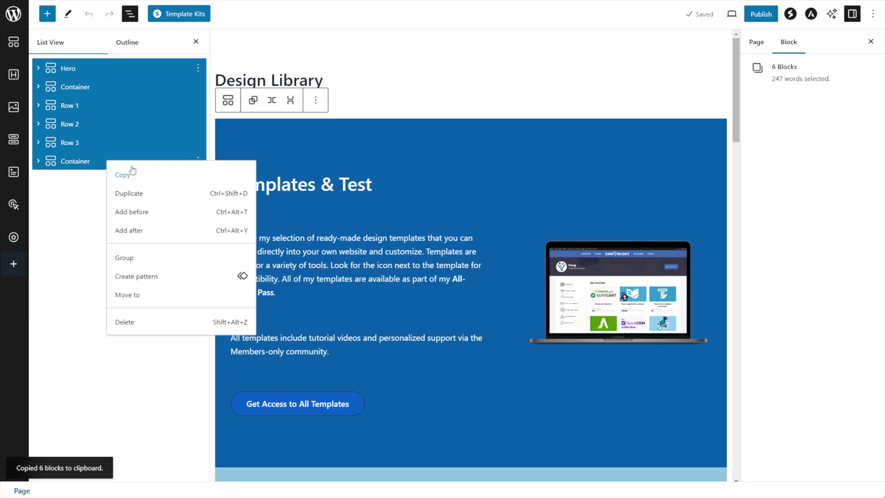